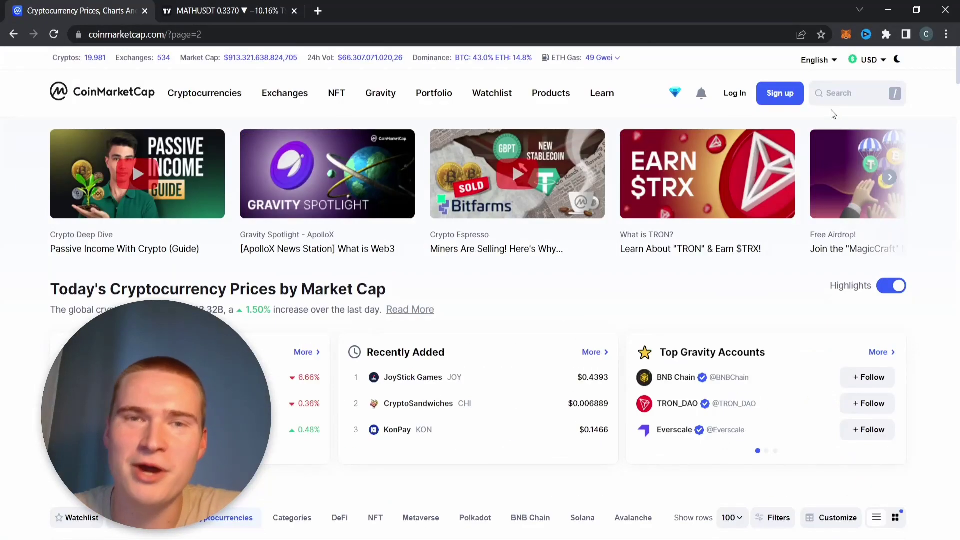
- Search CoinMarketCap for 'math' and open the MATH token's price page
left_click(846, 99)
type("math")
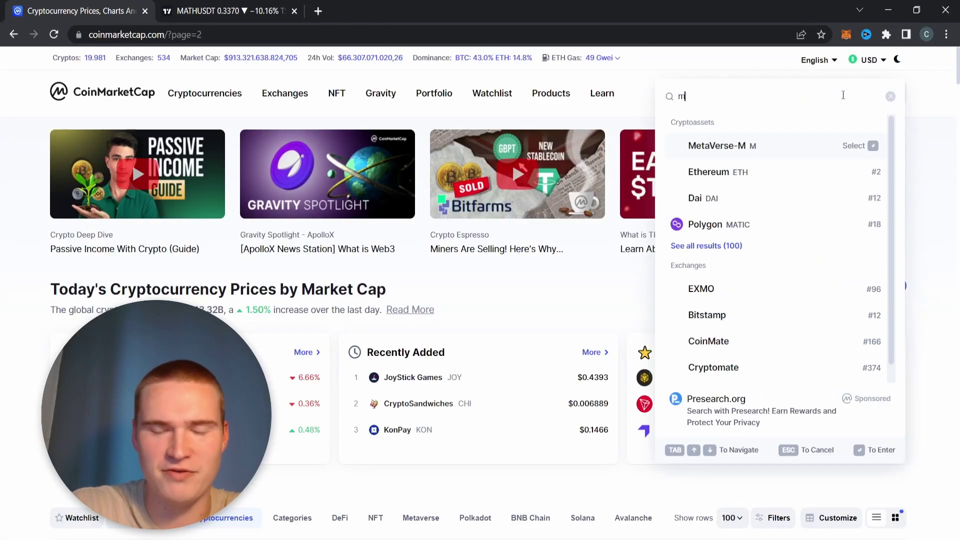
left_click(782, 145)
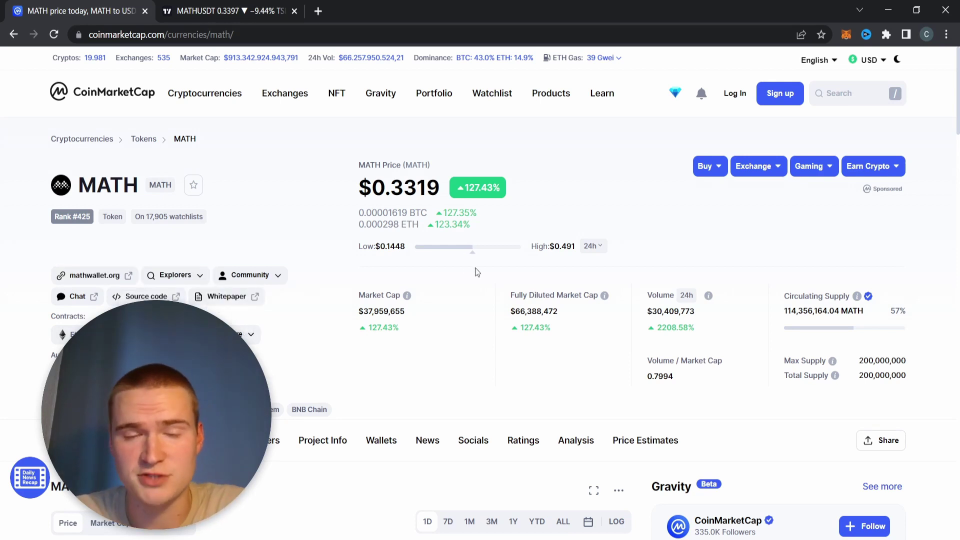
- View MATH's 7D price chart on CoinMarketCap, then go to the TradingView MATHUSDT chart
scroll(511, 212, "down", 4)
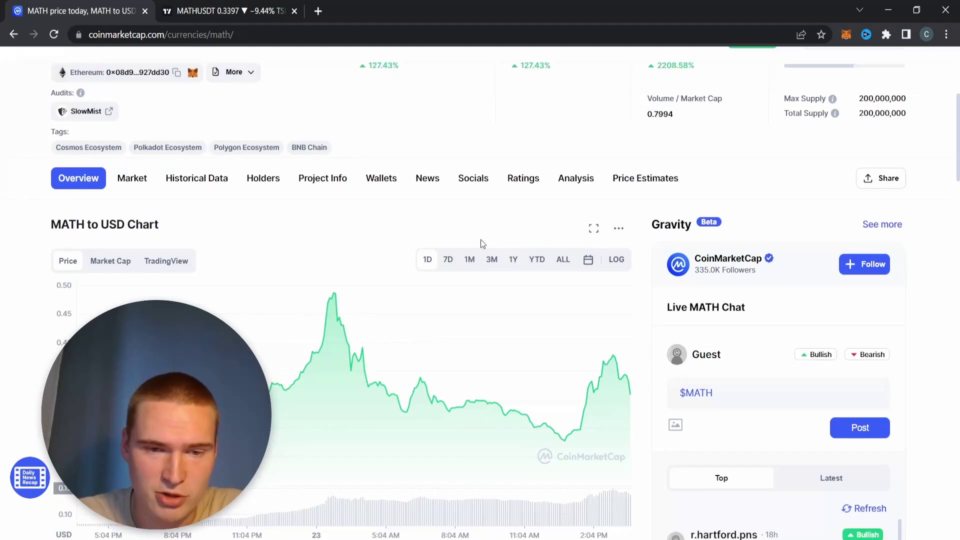
left_click(446, 259)
scroll(656, 181, "down", 1)
scroll(655, 181, "down", 1)
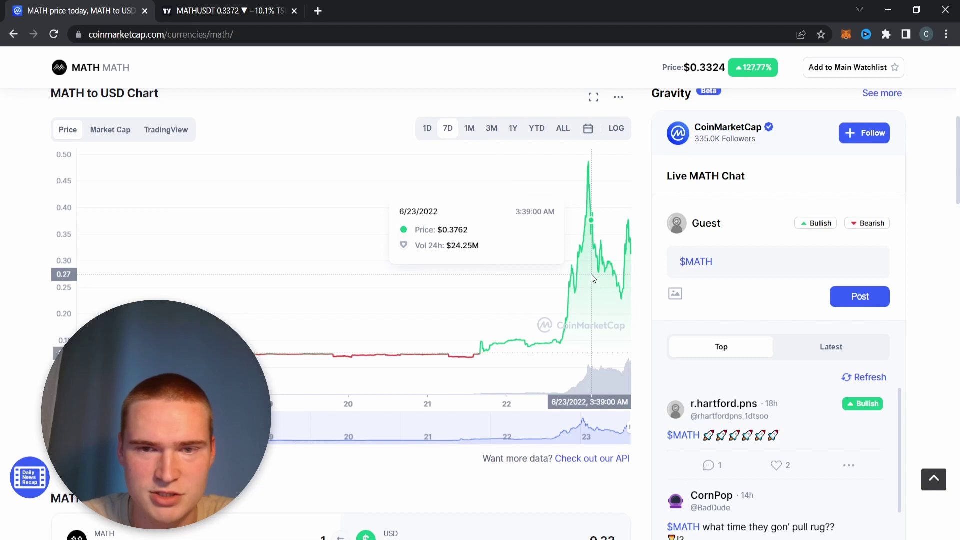
scroll(814, 257, "up", 4)
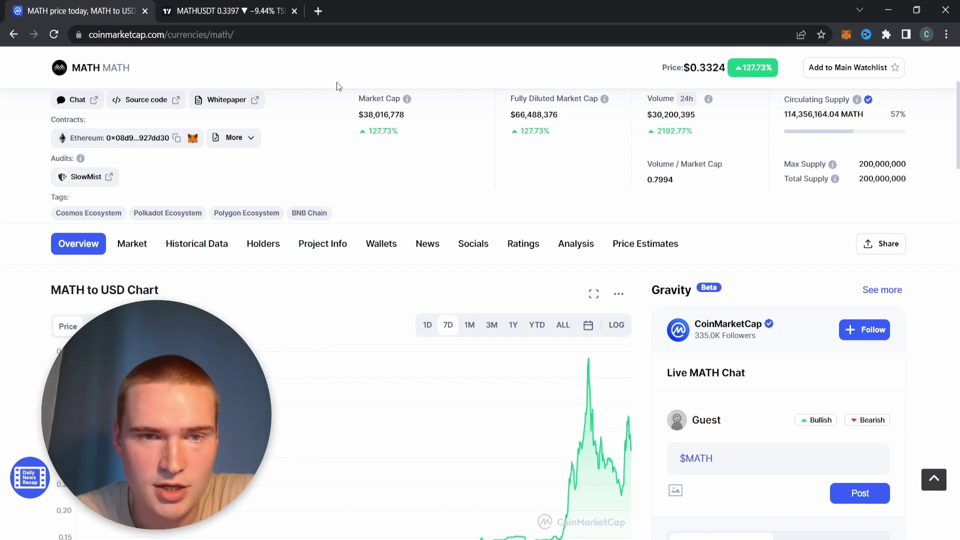
left_click(242, 11)
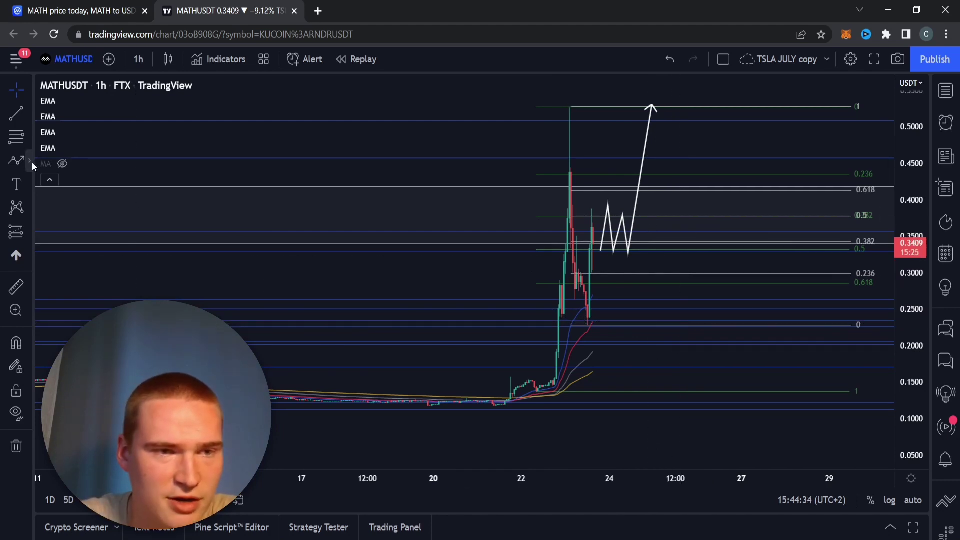
- Draw a rectangle over the 0.2276–0.2618 support zone starting at the dip candles, then reframe the chart
left_click(30, 170)
left_click(115, 214)
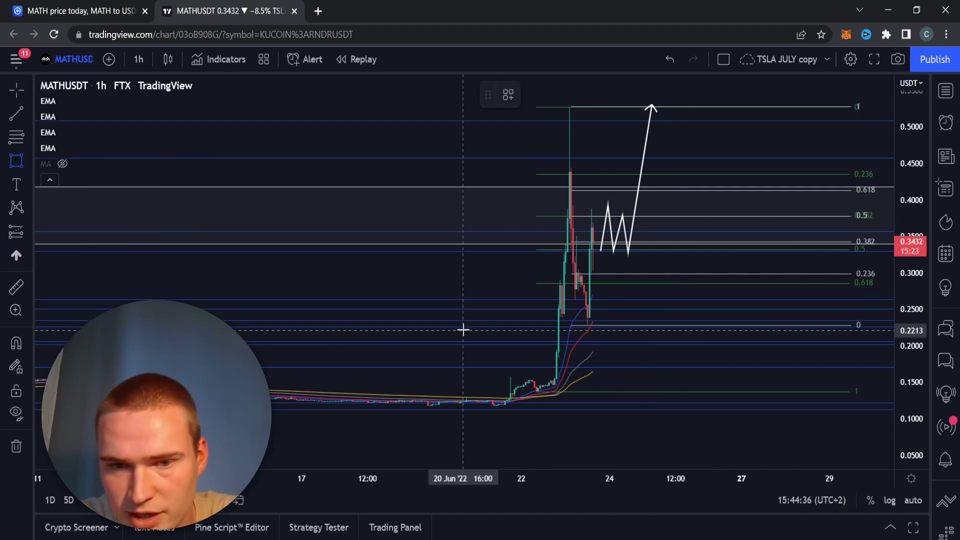
left_click_drag(468, 325, 835, 300)
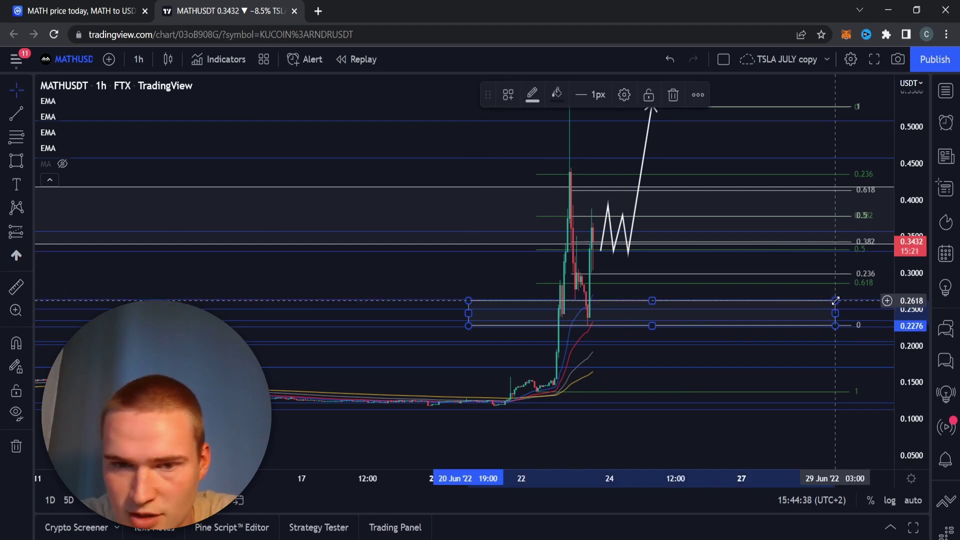
left_click_drag(468, 313, 554, 313)
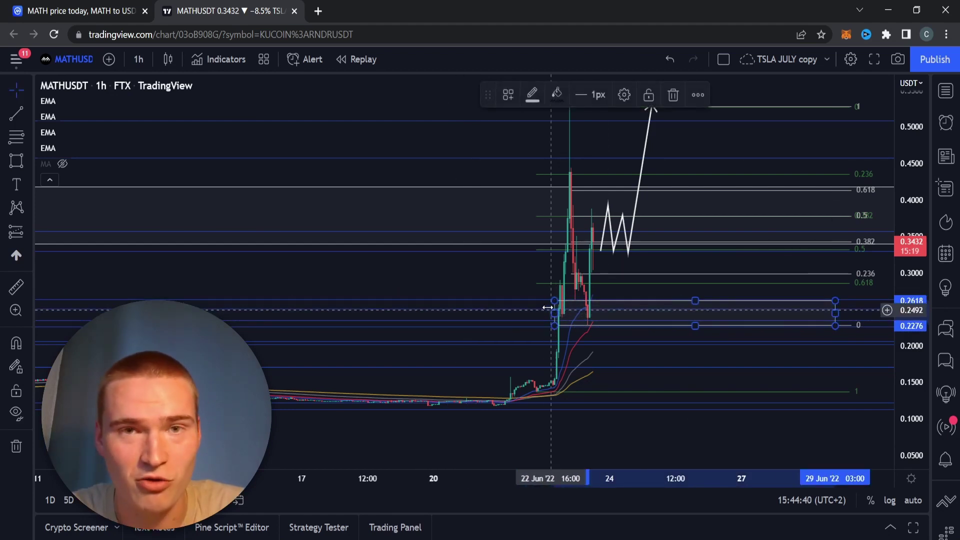
left_click_drag(485, 271, 450, 272)
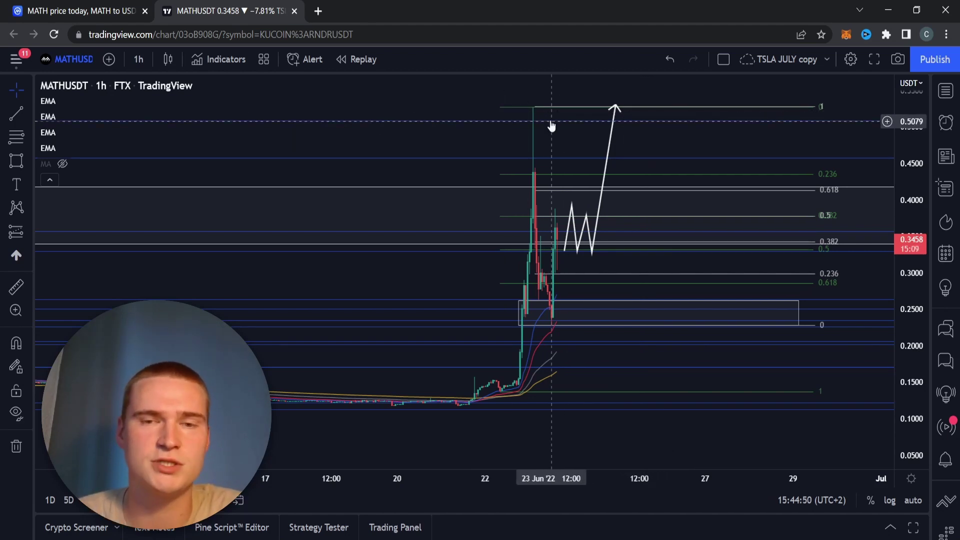
left_click_drag(575, 138, 662, 165)
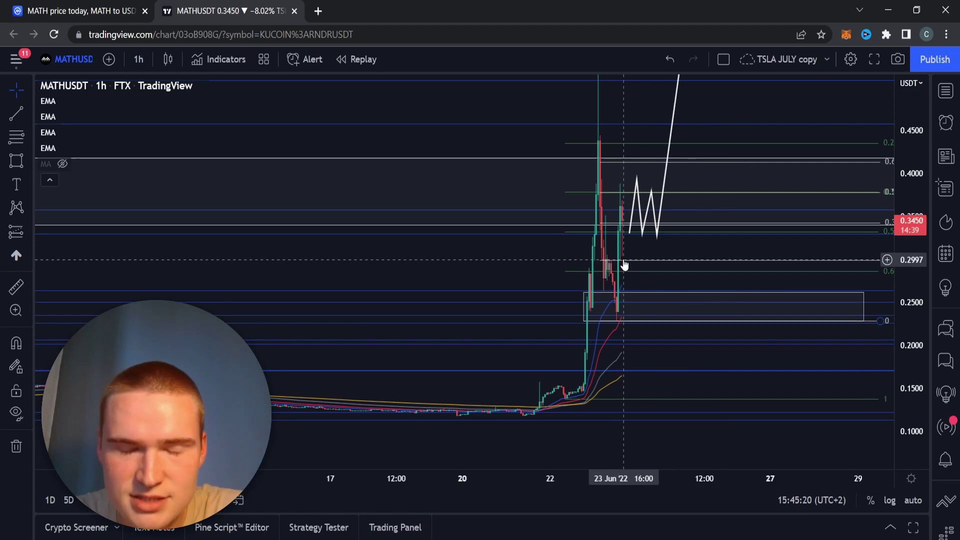
left_click_drag(662, 260, 684, 287)
left_click(685, 287)
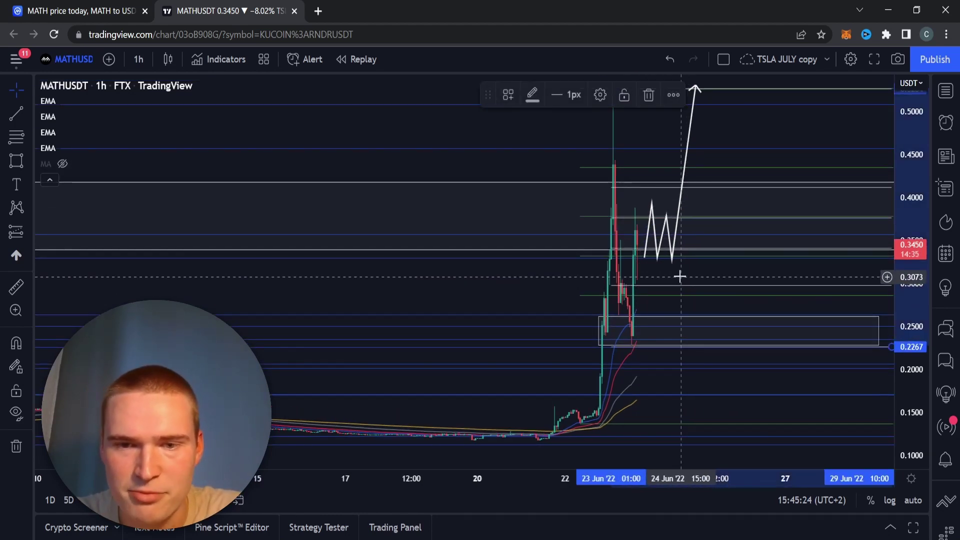
left_click(676, 261)
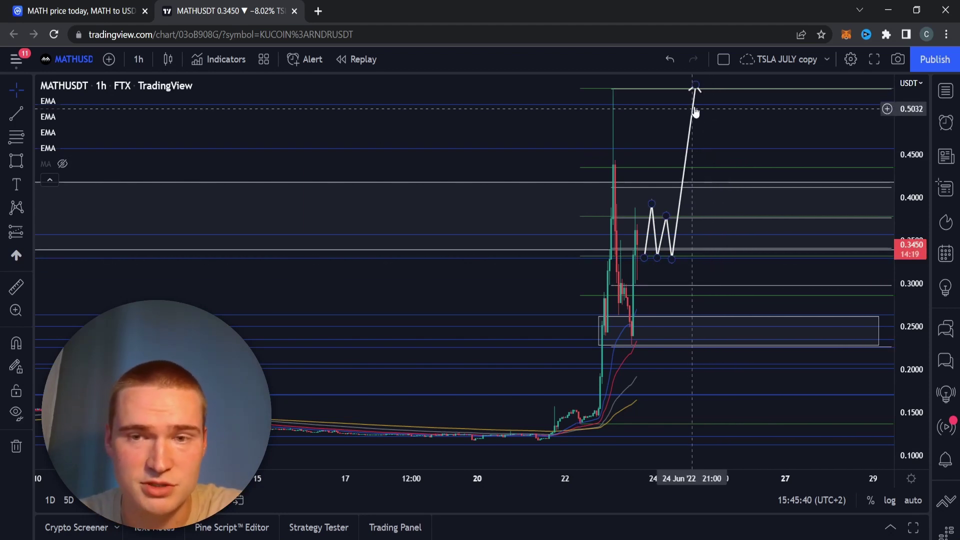
left_click_drag(655, 102, 631, 100)
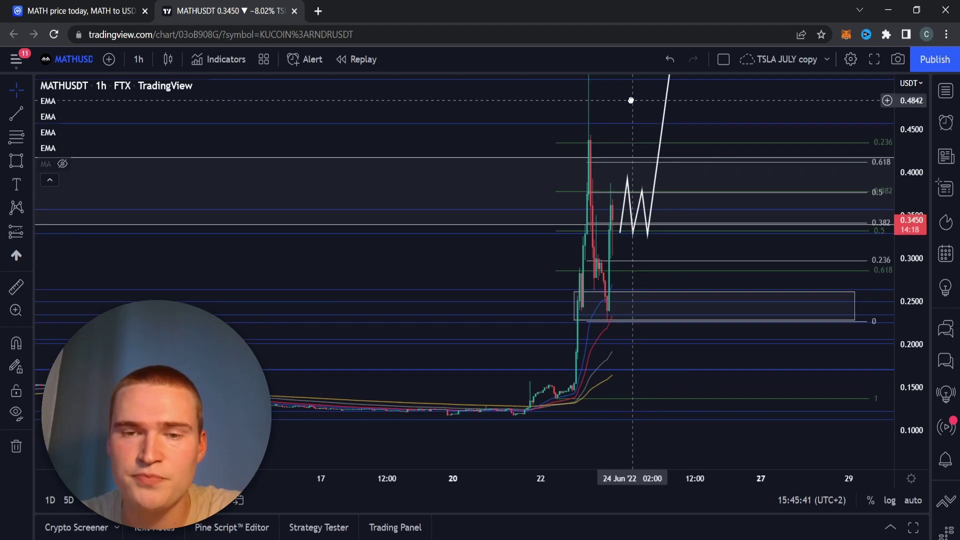
- Start a Path at the current price, zigzagging twice into the support zone with bounces near 0.30 and 0.29
left_click(28, 160)
left_click(70, 294)
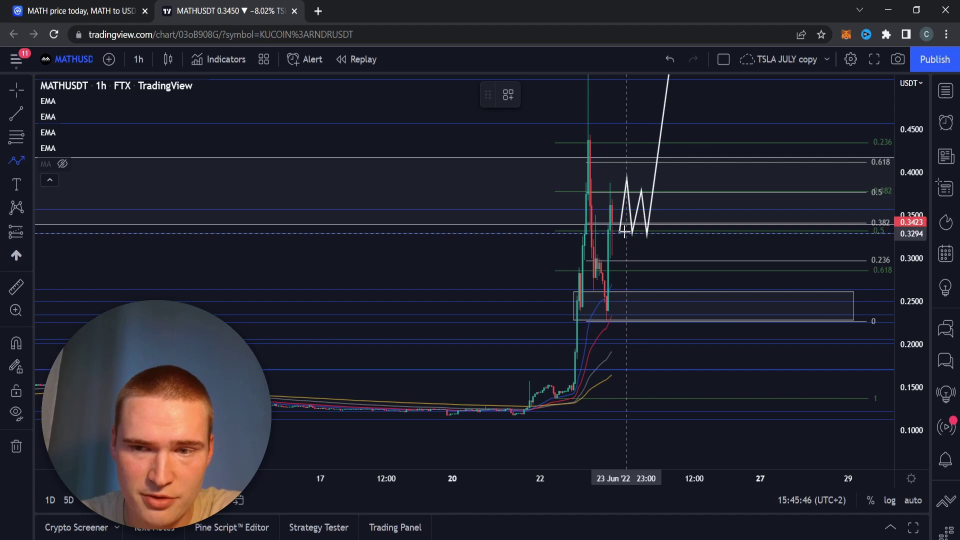
left_click(617, 219)
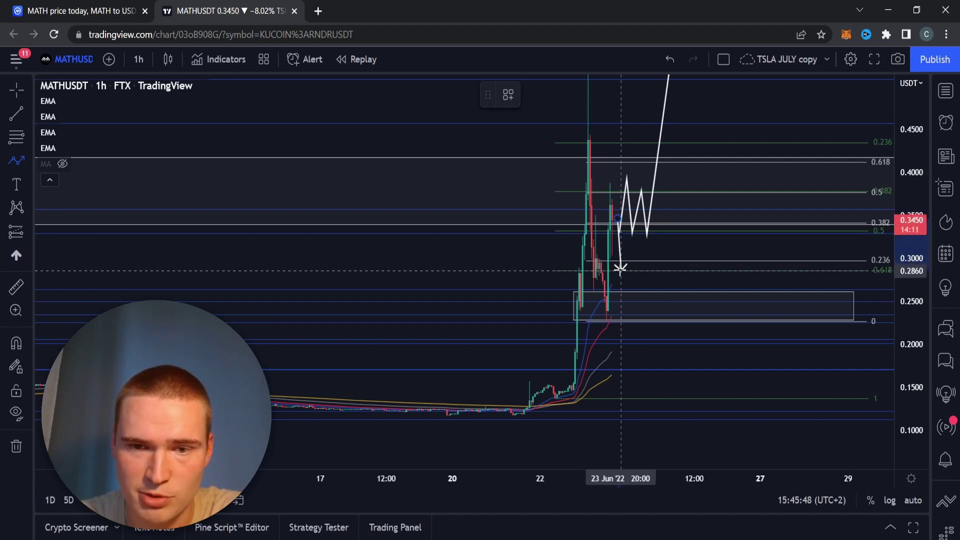
left_click(627, 300)
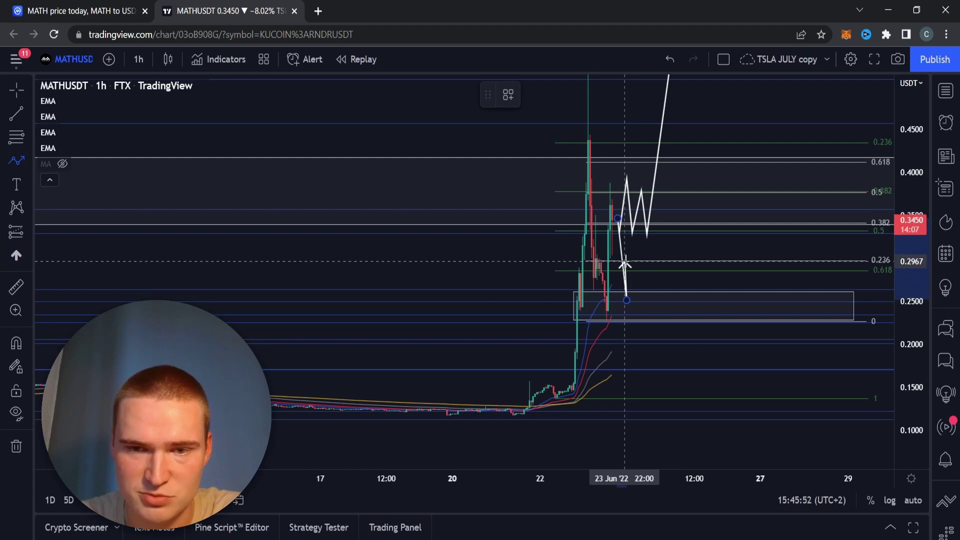
left_click(630, 261)
left_click(637, 300)
left_click(641, 265)
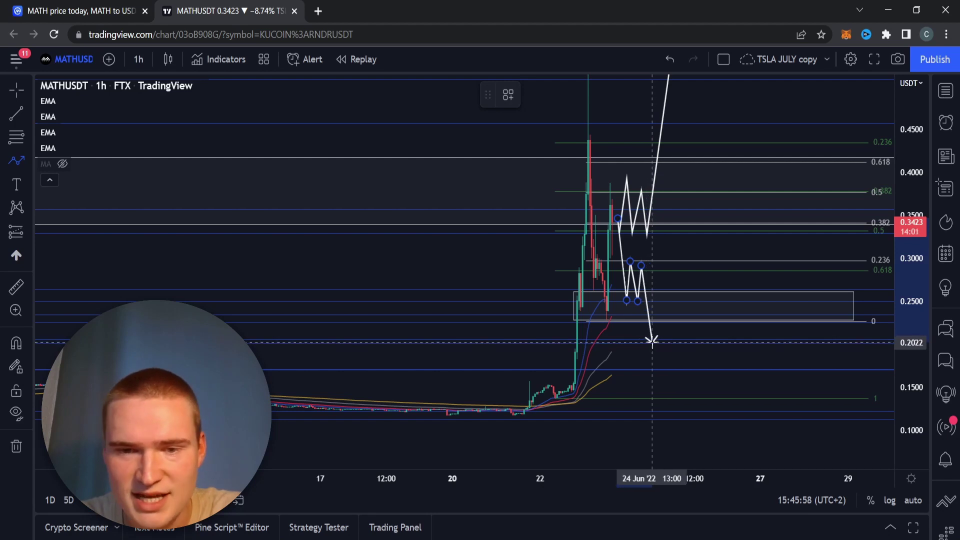
- Extend the path to about 0.20 twice, ending with an arrow back at the support zone
left_click(652, 344)
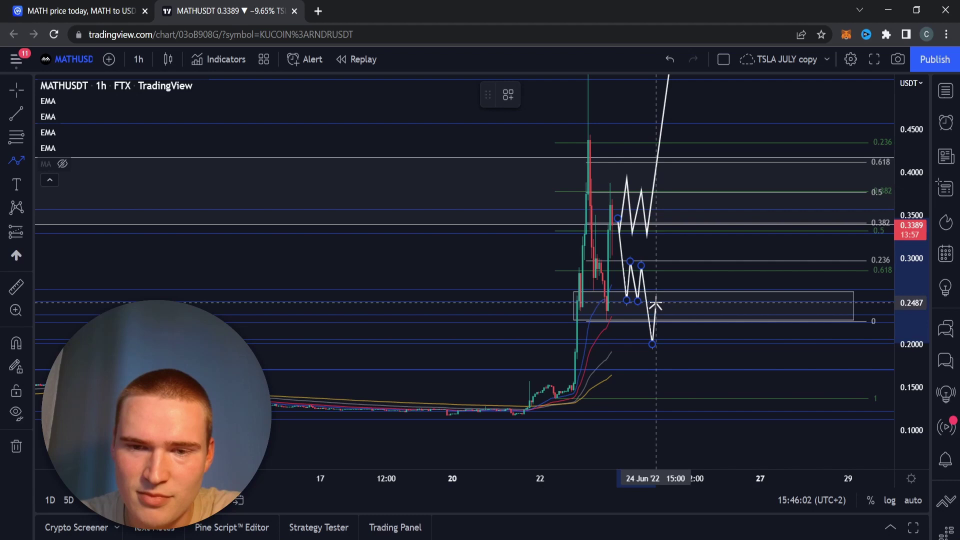
left_click(657, 293)
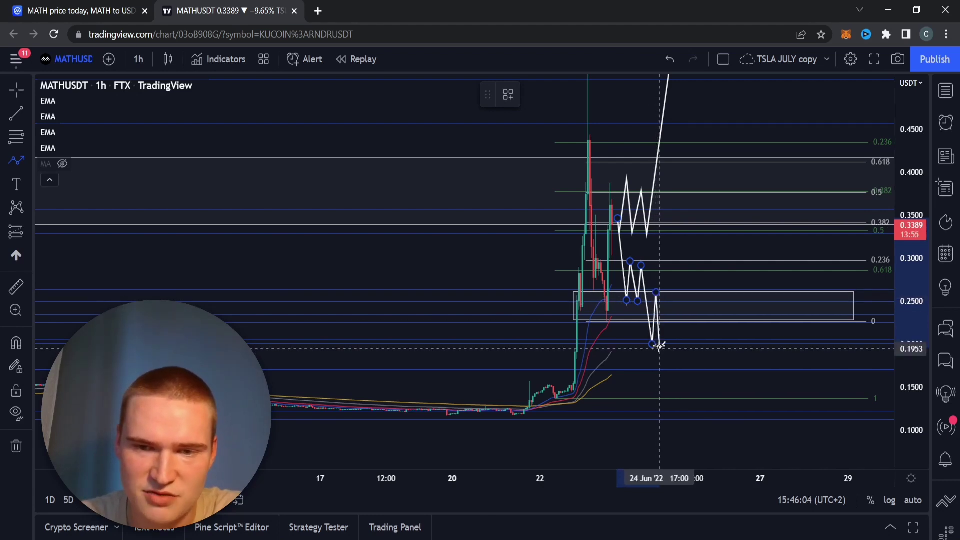
left_click(661, 344)
double_click(668, 295)
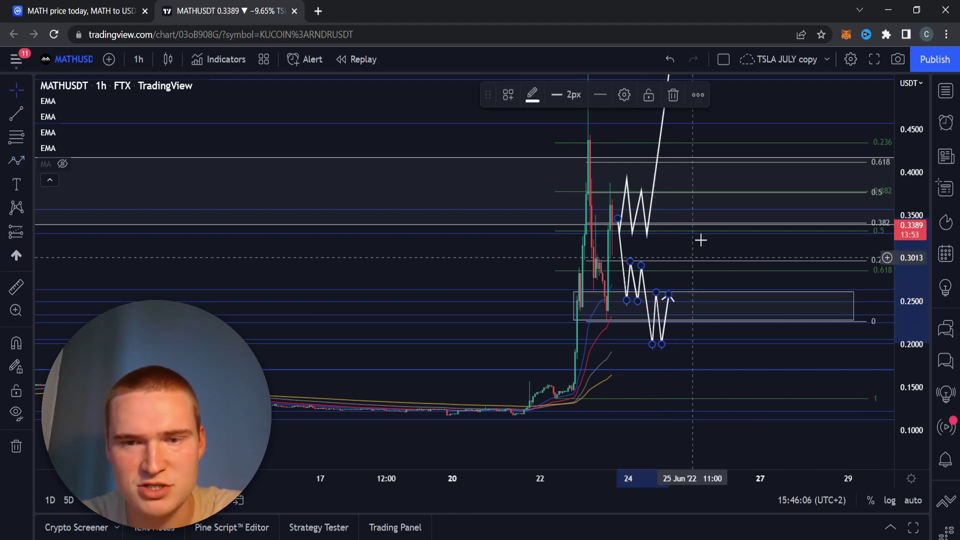
left_click(696, 336)
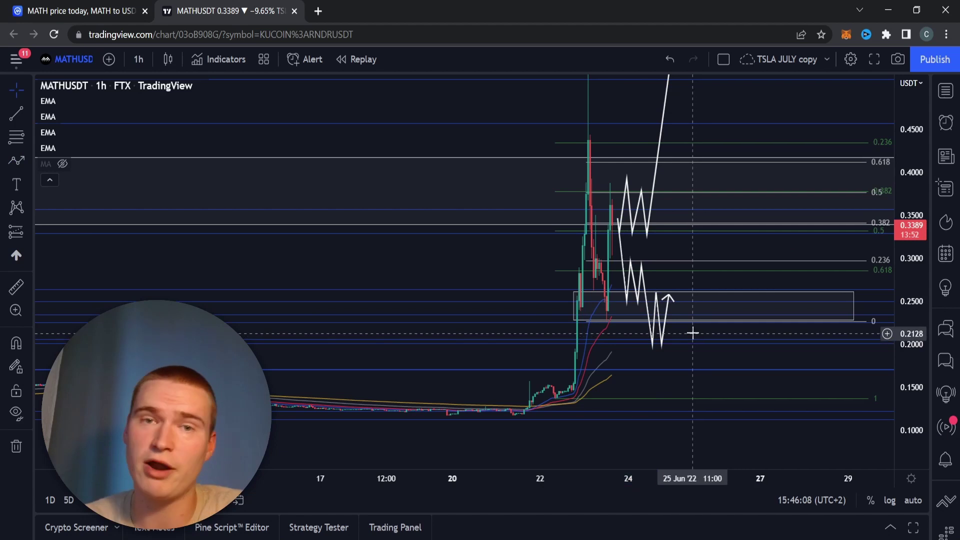
left_click_drag(726, 248, 738, 258)
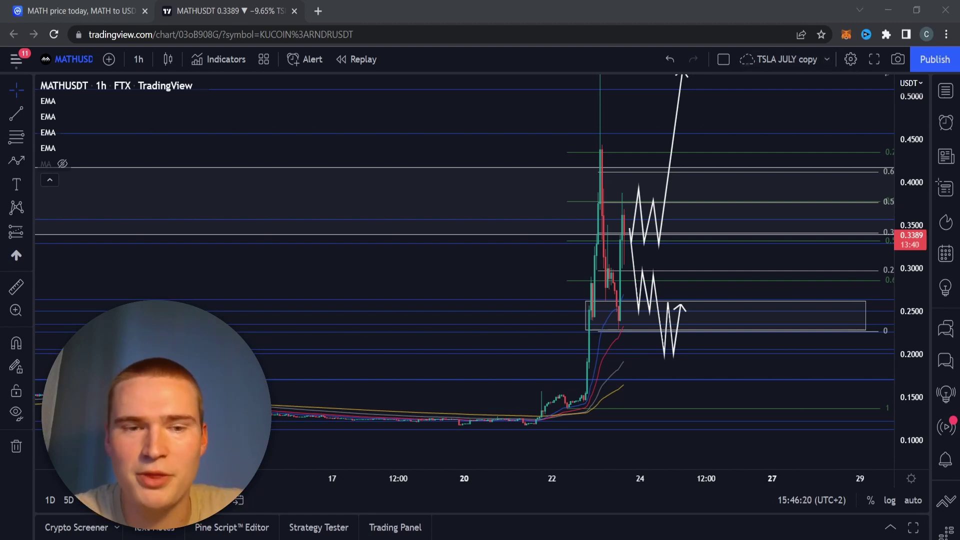
- Open the chart's interval choices to change the 1h timeframe
left_click(834, 144)
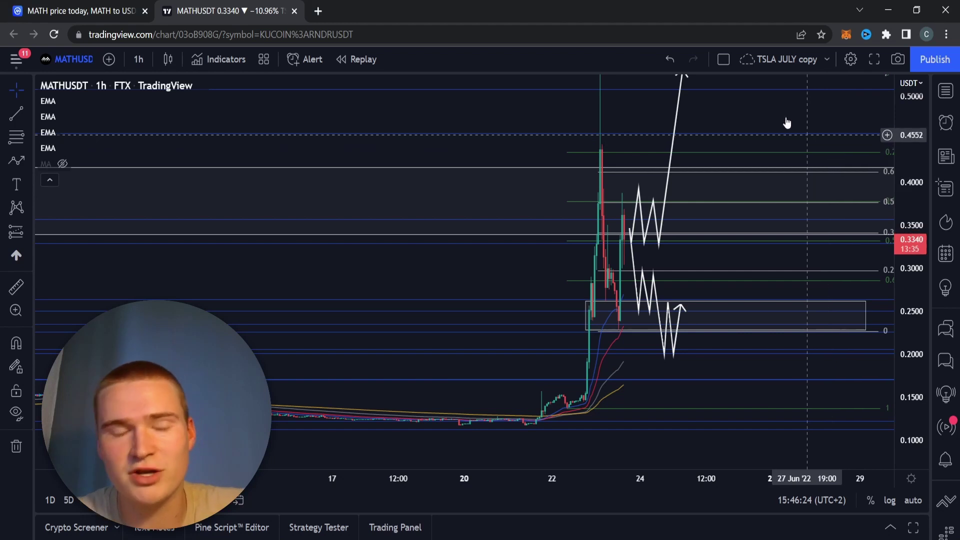
left_click(139, 59)
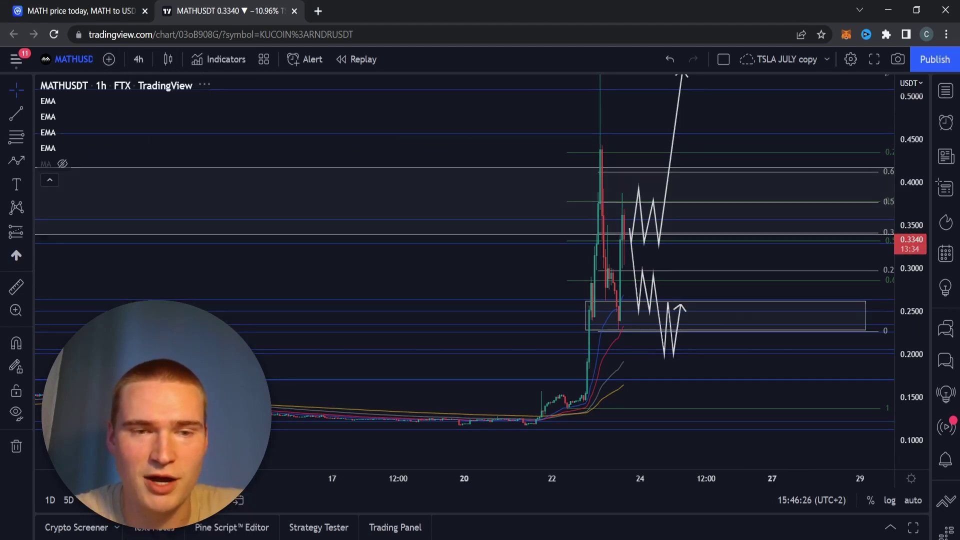